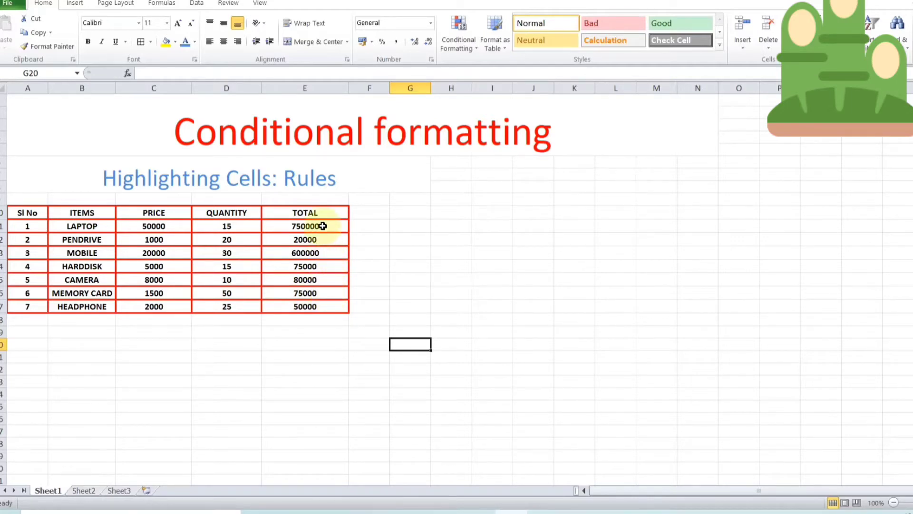
- Highlight the TOTAL column values greater than 75000 with Light Red Fill using a conditional formatting rule
drag(323, 225, 341, 304)
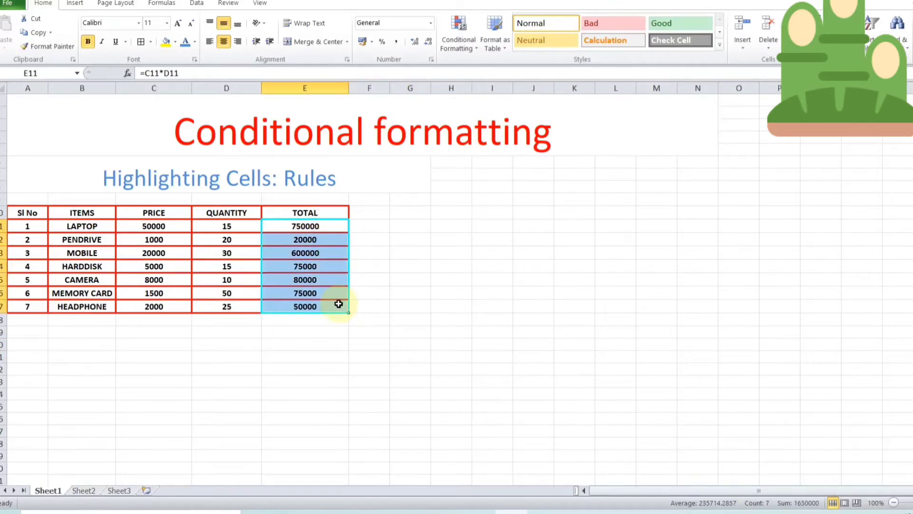
click(478, 49)
mouse_move(487, 69)
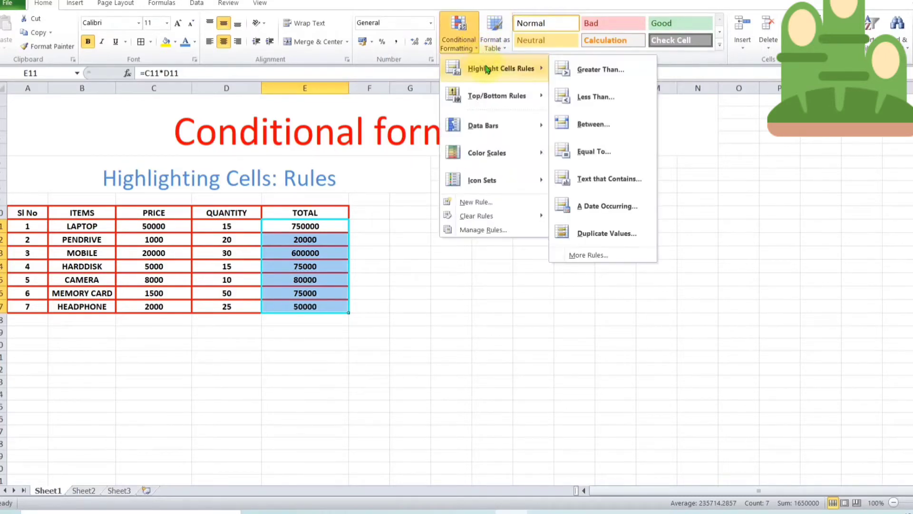
click(596, 70)
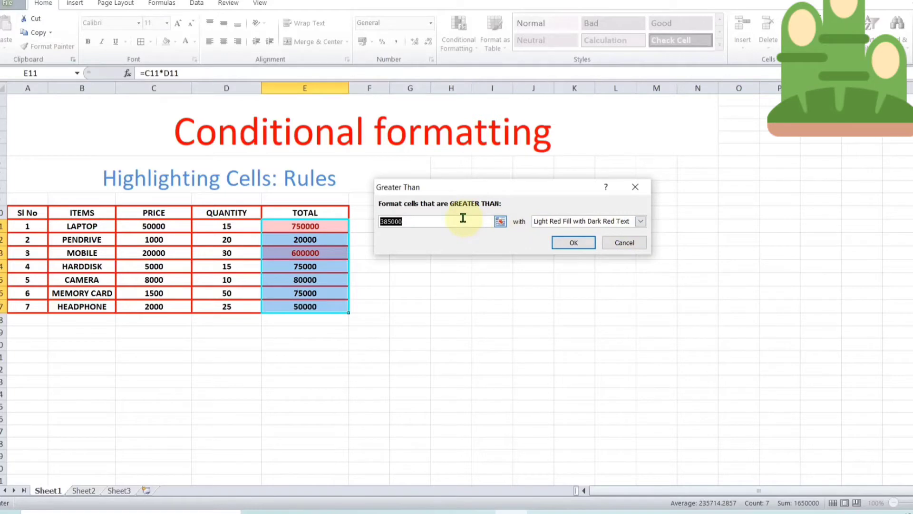
text(7)
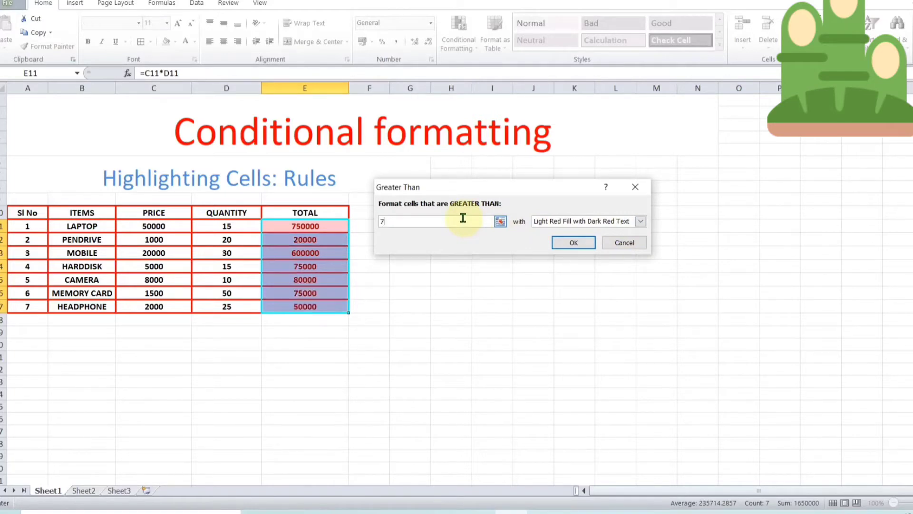
text(5000)
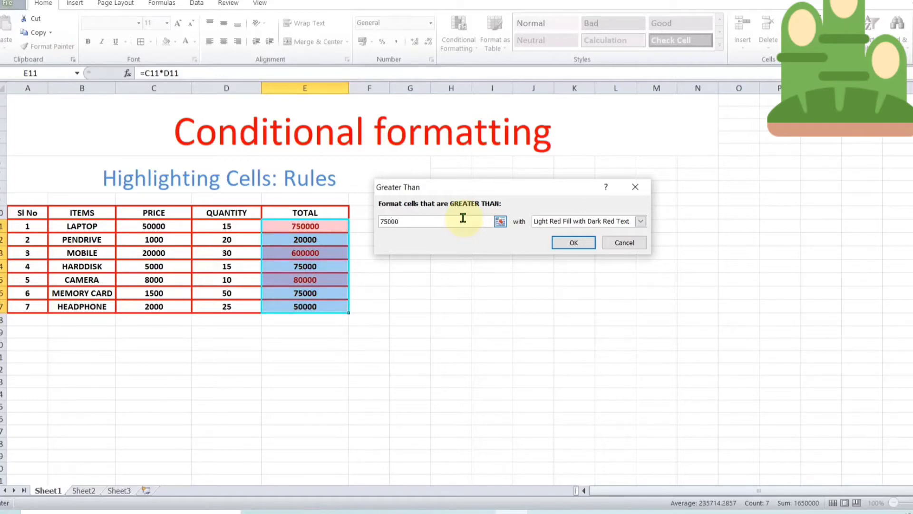
click(640, 222)
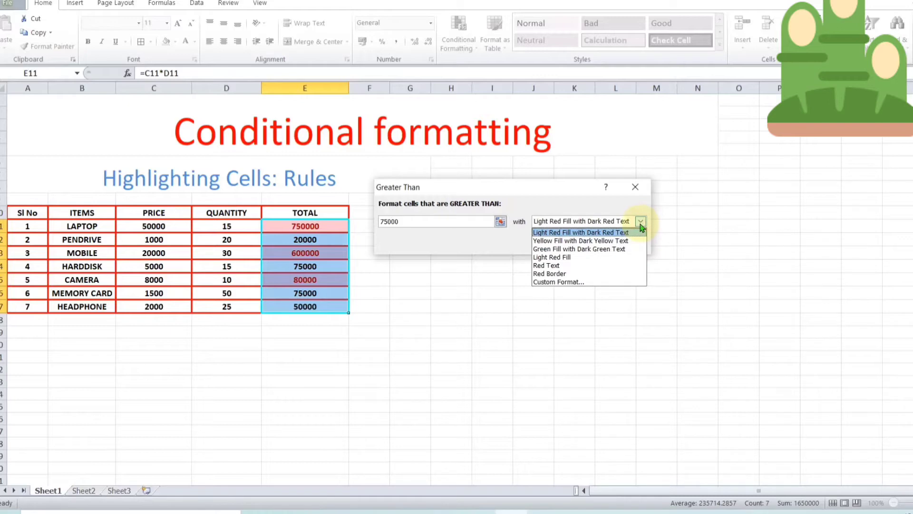
click(552, 257)
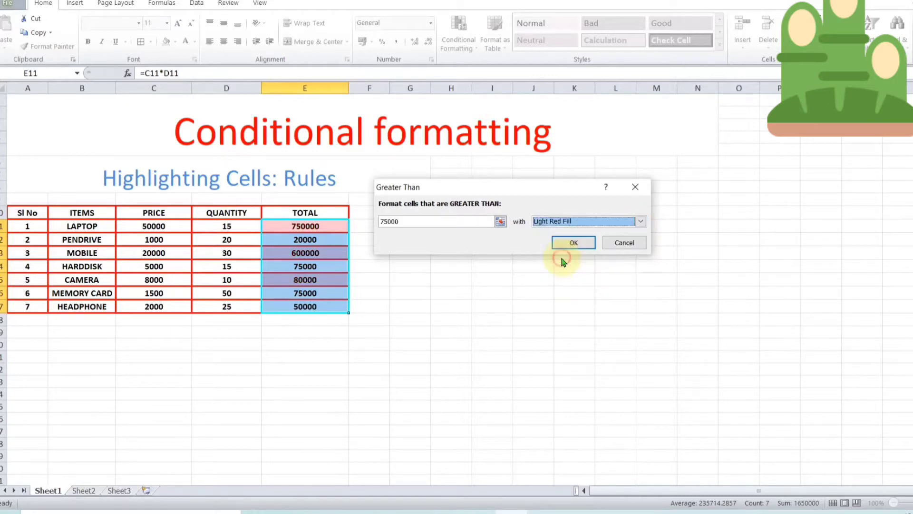
click(585, 245)
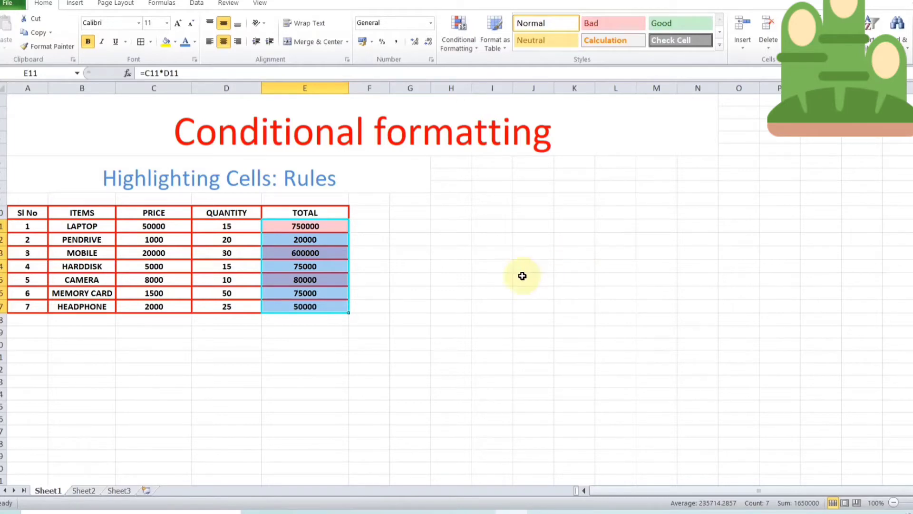
click(493, 263)
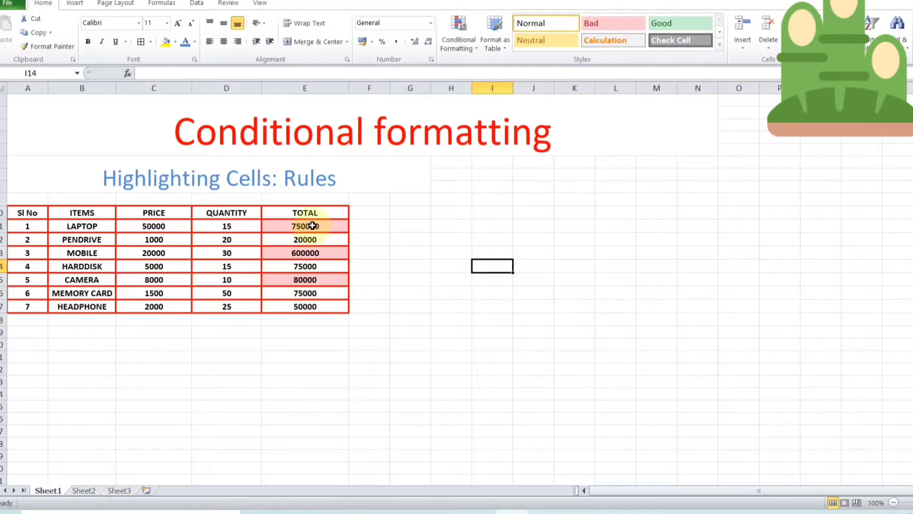
drag(312, 226, 316, 307)
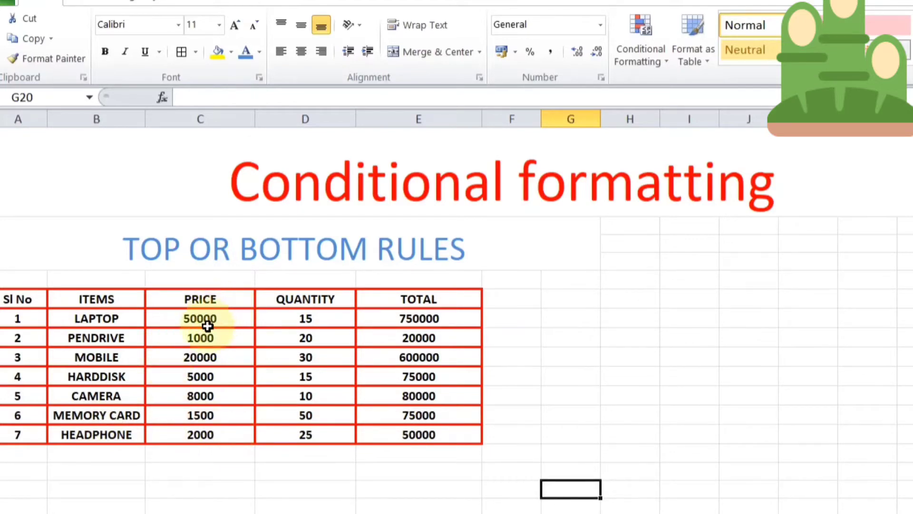
- Apply a top-items rule to the PRICE values that formats the top 3 in Green Fill with Dark Green Text
drag(204, 326, 223, 429)
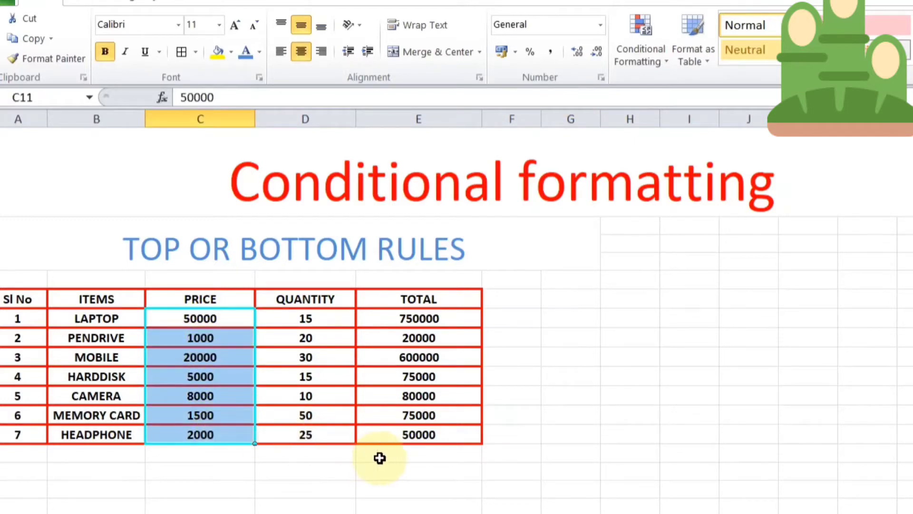
click(669, 68)
mouse_move(682, 141)
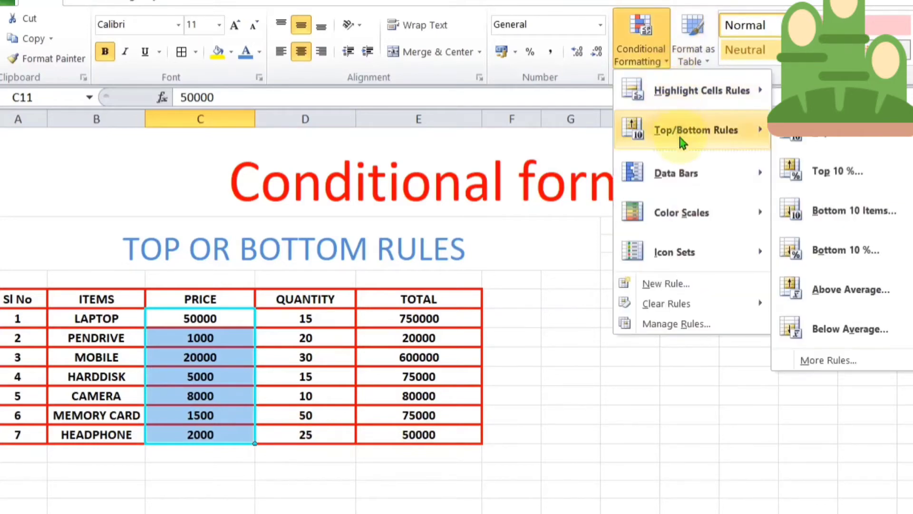
click(838, 140)
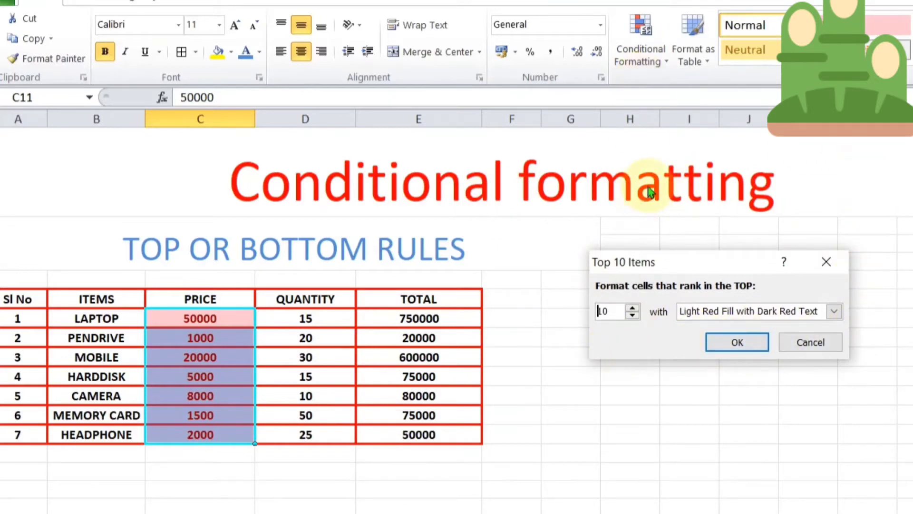
click(614, 306)
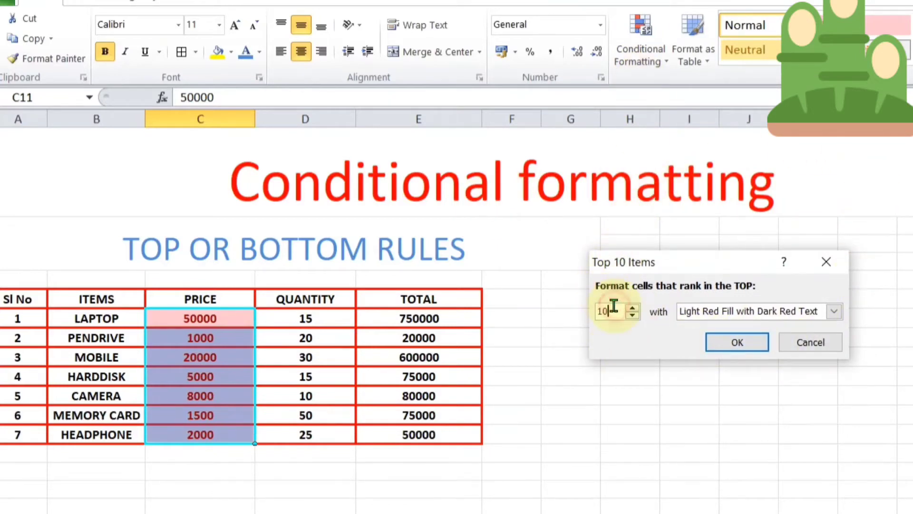
key(BackSpace)
text(3)
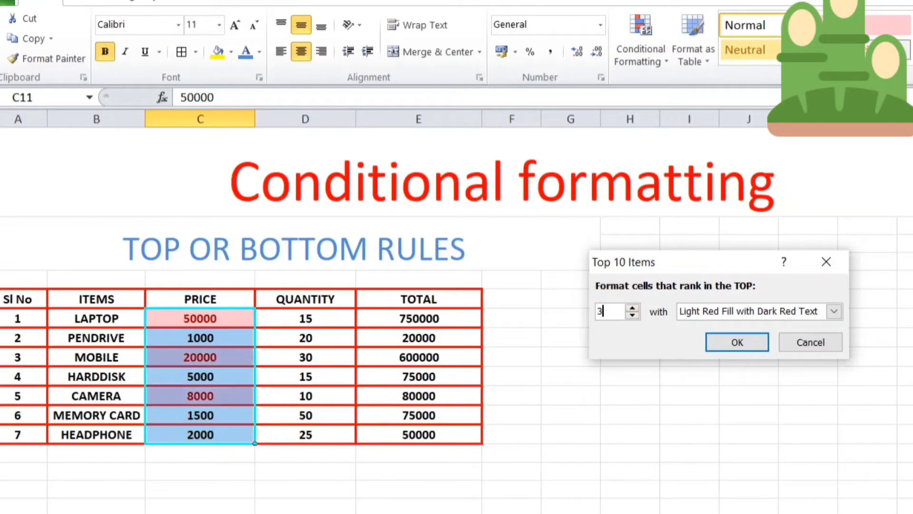
click(834, 311)
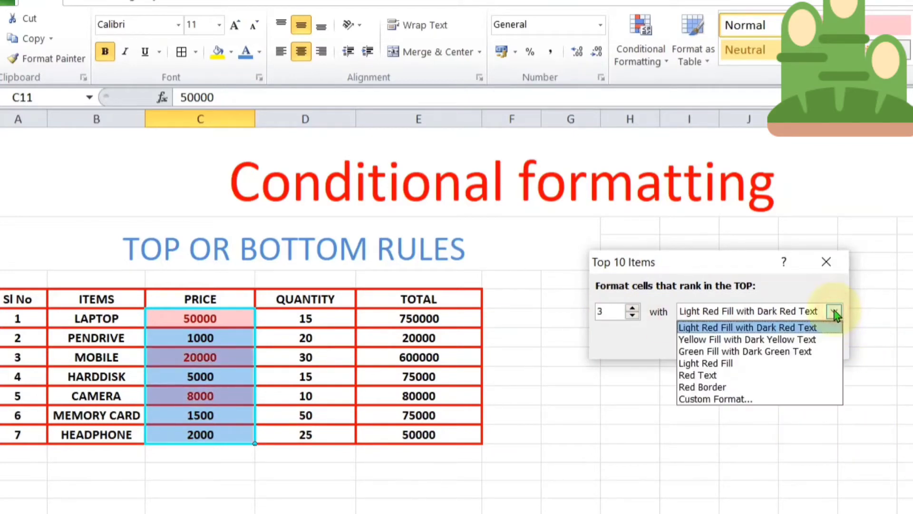
click(721, 351)
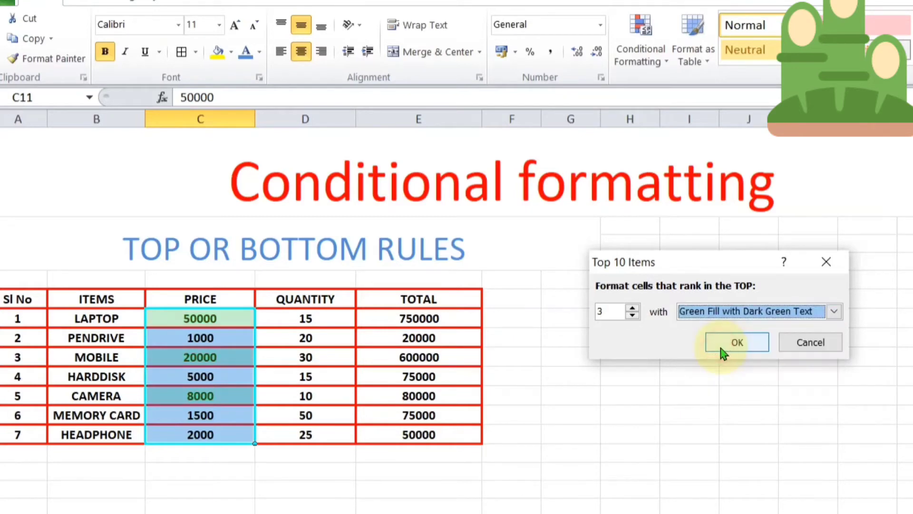
click(734, 343)
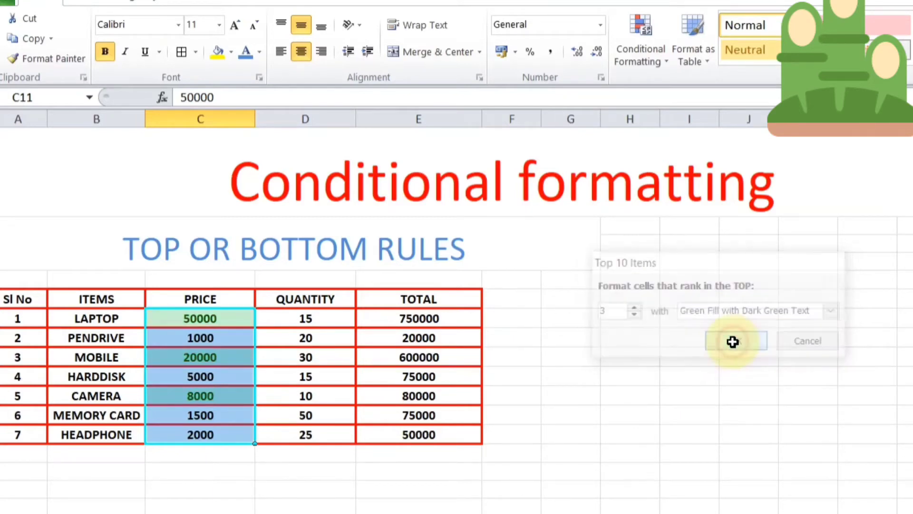
click(614, 510)
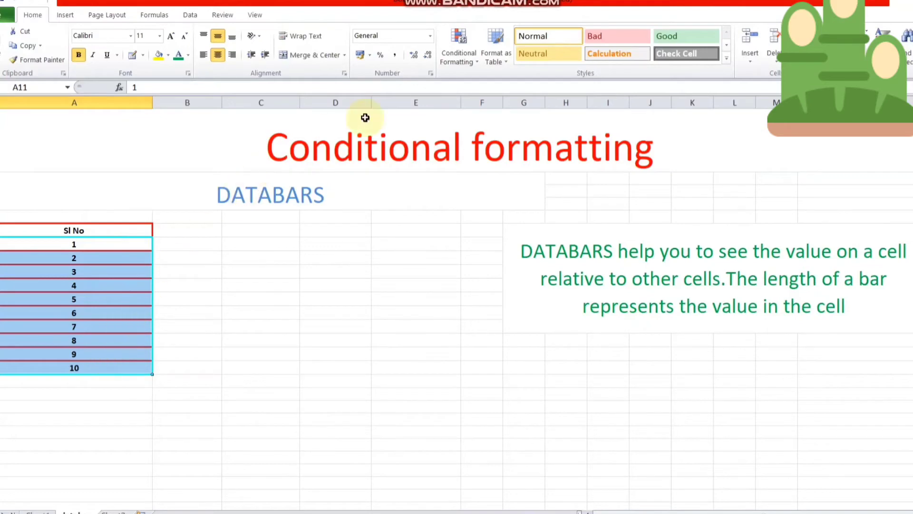
- Apply solid red data bars to the Sl No values 1 to 10 on the databar sheet
click(479, 58)
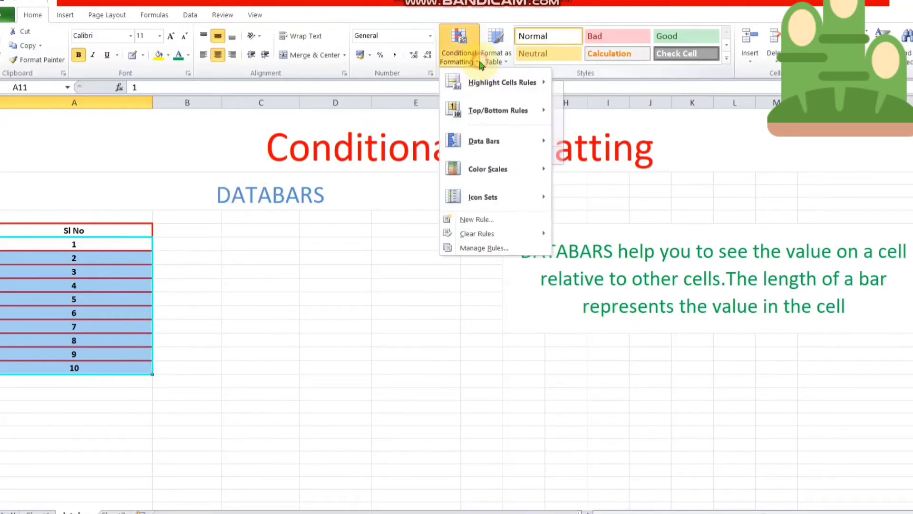
mouse_move(481, 143)
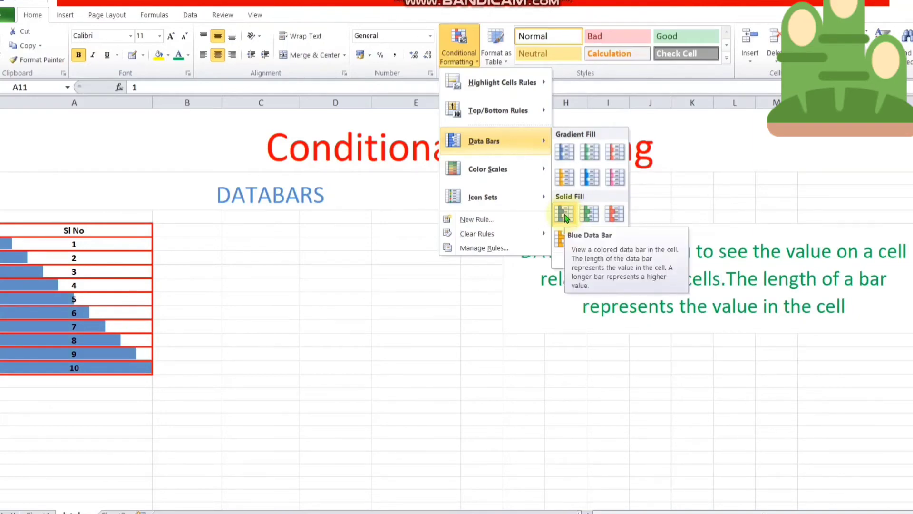
click(614, 213)
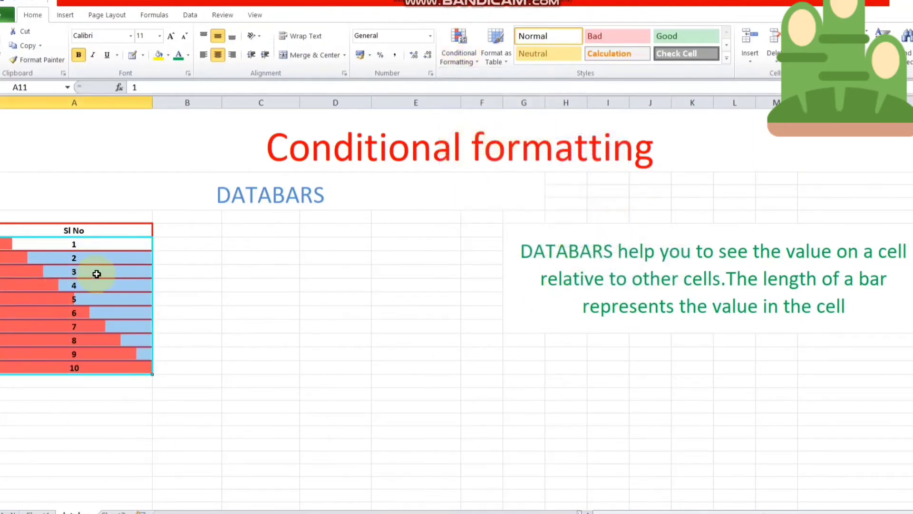
click(191, 286)
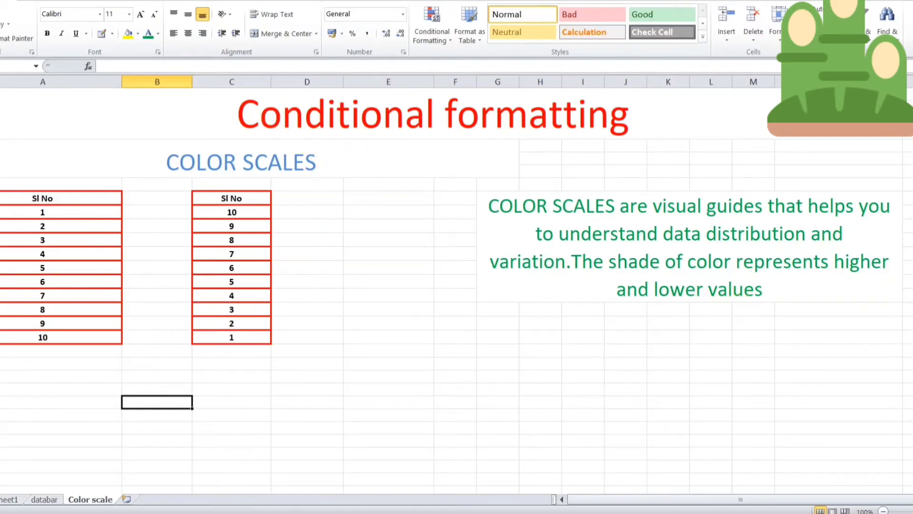
- Apply the red-yellow-green color scale to both Sl No lists in columns A to C of the Color scale sheet
drag(20, 196, 262, 334)
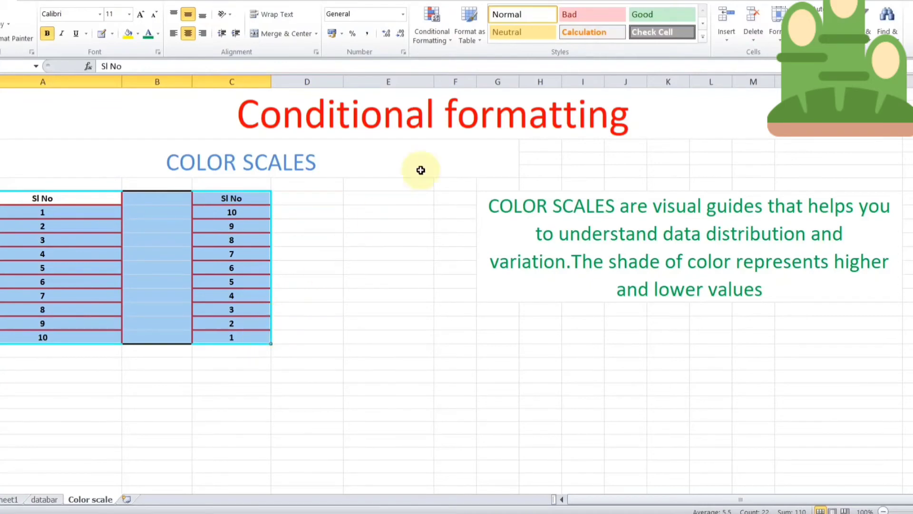
click(447, 42)
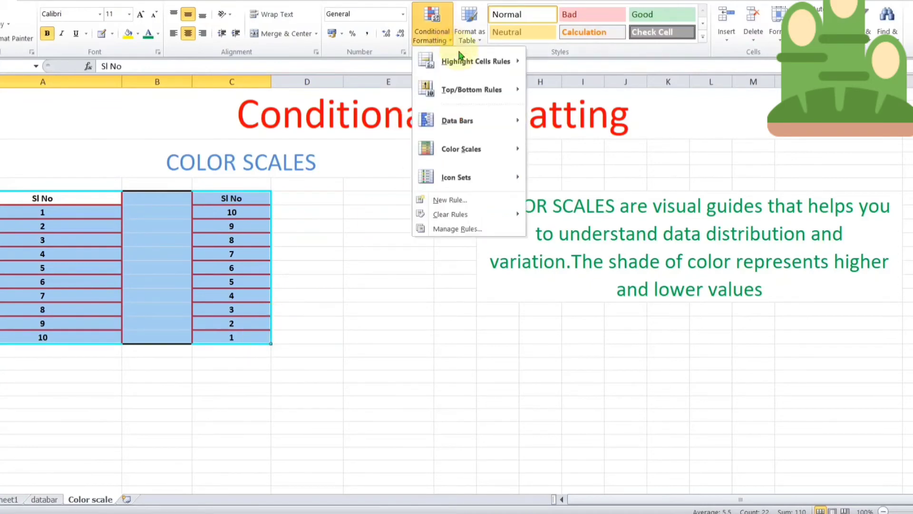
mouse_move(473, 153)
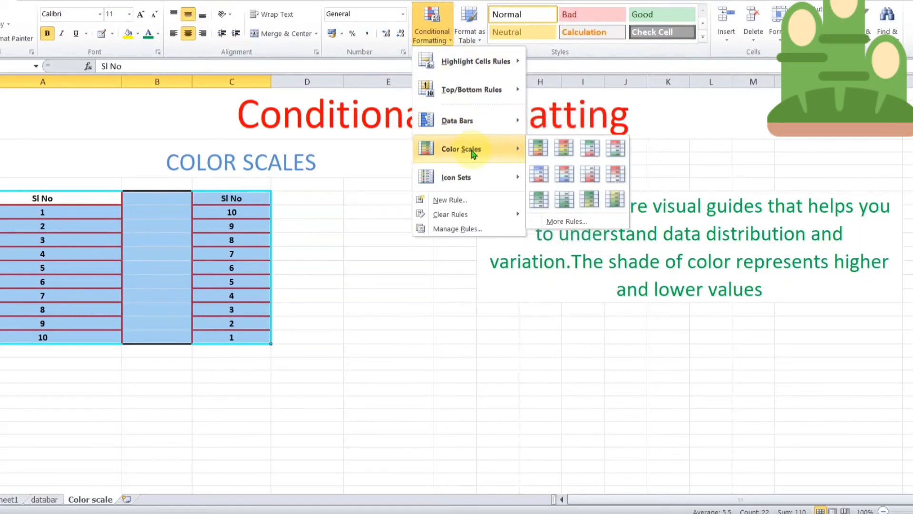
click(563, 150)
click(408, 248)
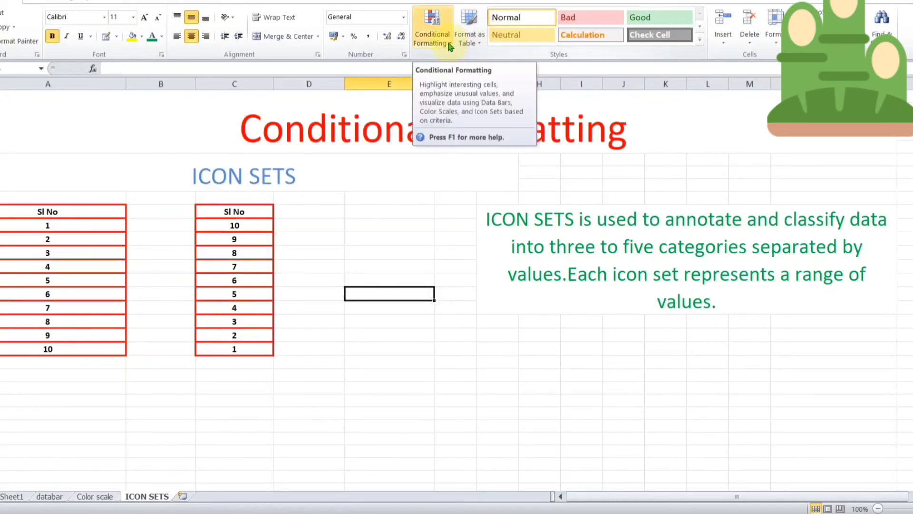
- Apply the colored three-arrow directional icon set to both Sl No lists in columns A to C of the ICON SETS sheet
click(27, 209)
drag(27, 210, 249, 347)
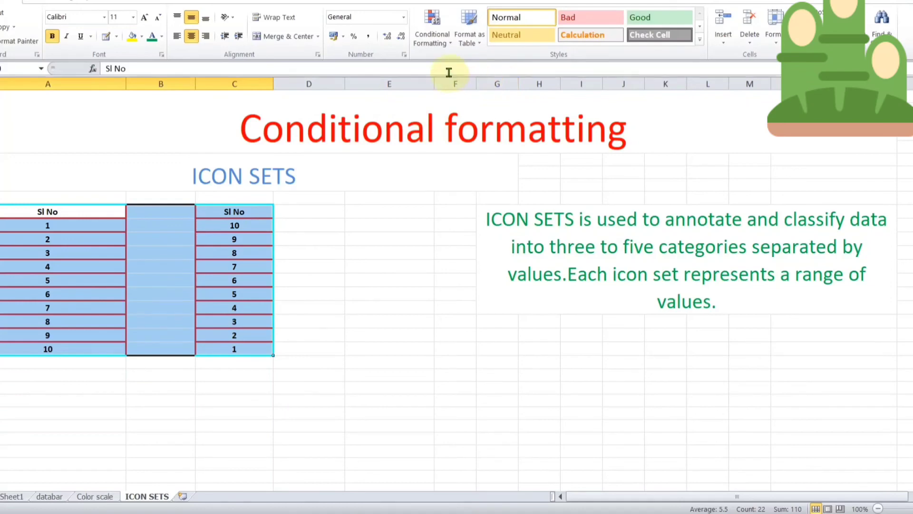
click(453, 44)
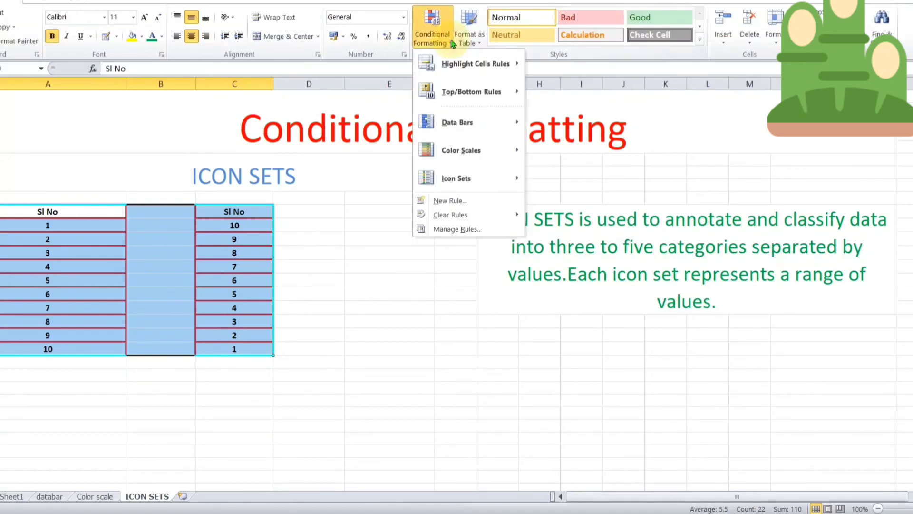
mouse_move(479, 185)
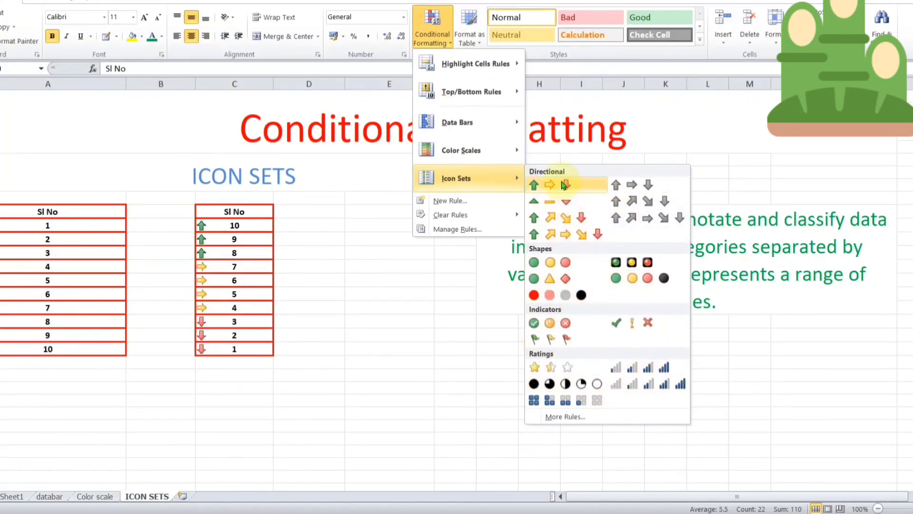
click(565, 185)
click(350, 333)
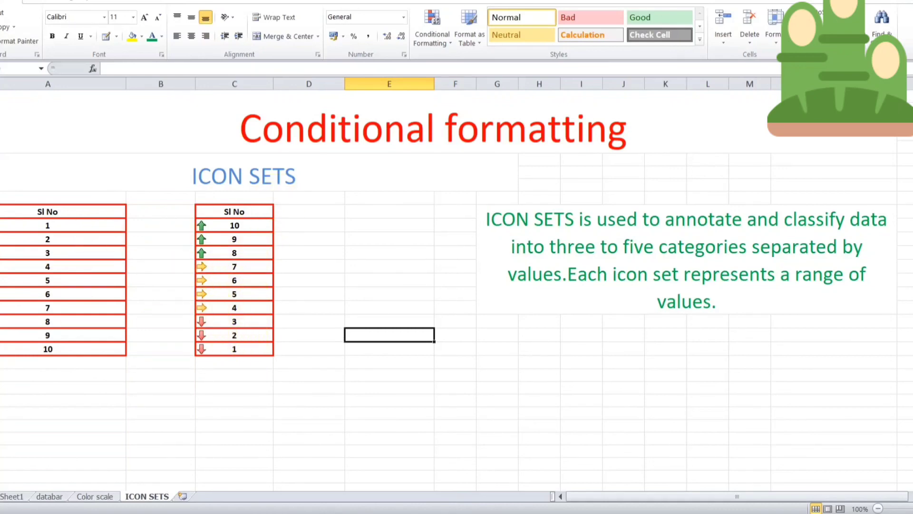
click(36, 213)
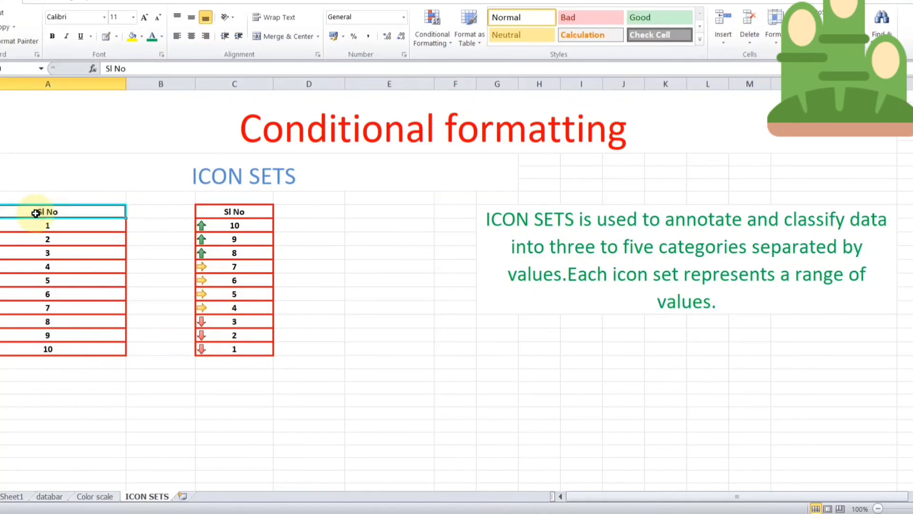